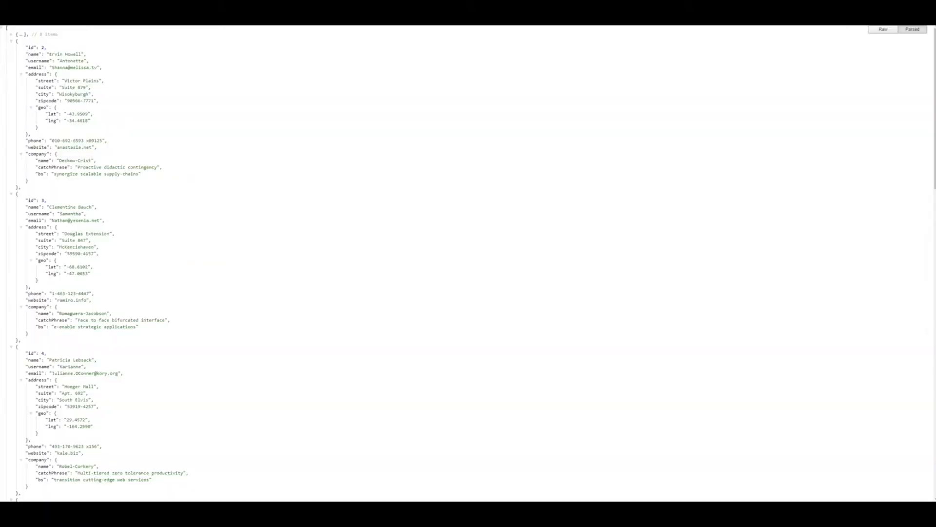
Step: Open the posts endpoint of jsonplaceholder.typicode.com and filter the posts with userId=1 to examine their user IDs
text(posts)
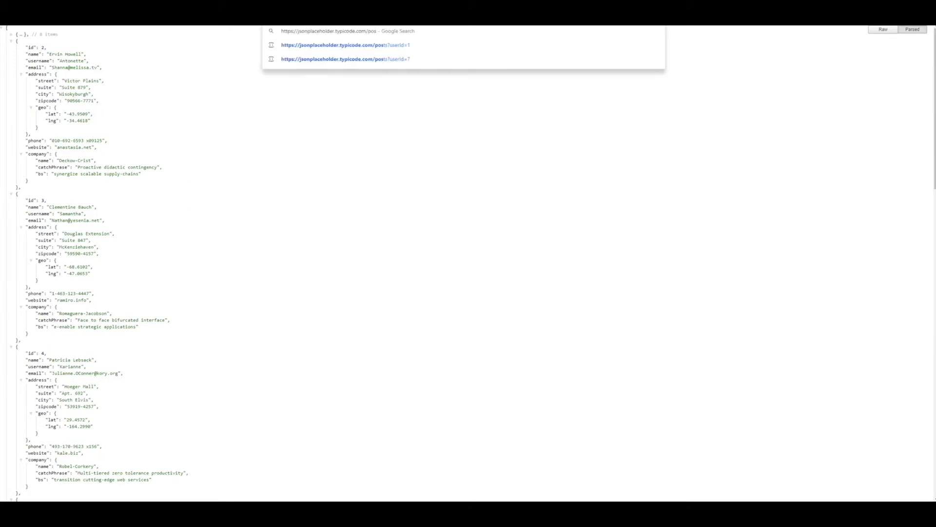
key(Return)
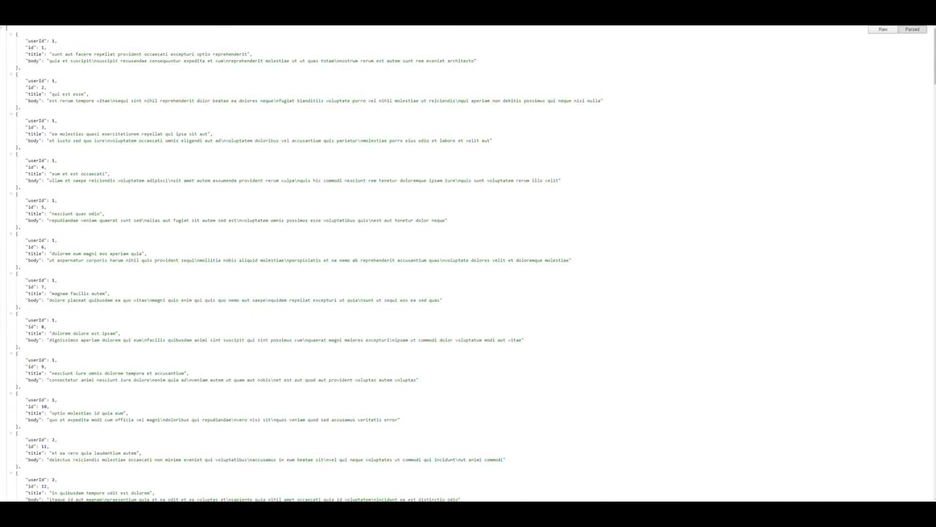
text(?userId=1)
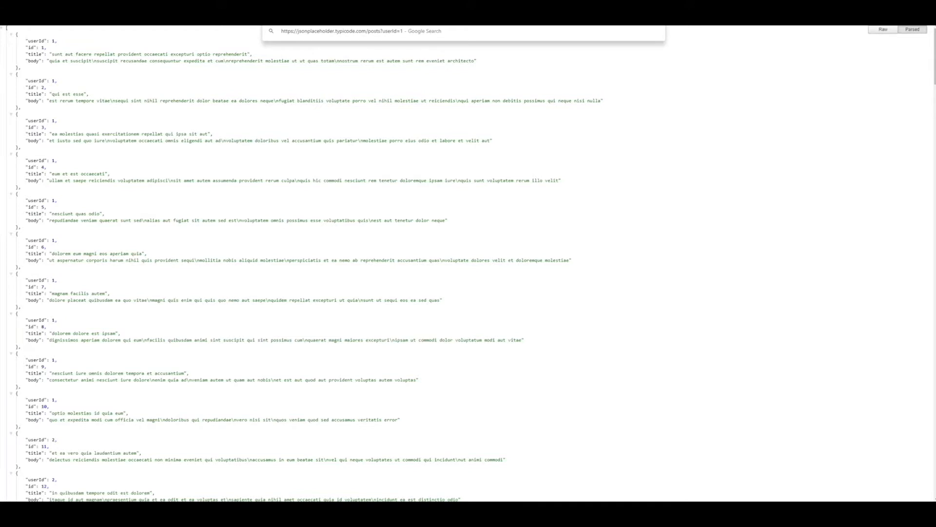
key(Return)
drag(53, 41, 58, 205)
click(75, 191)
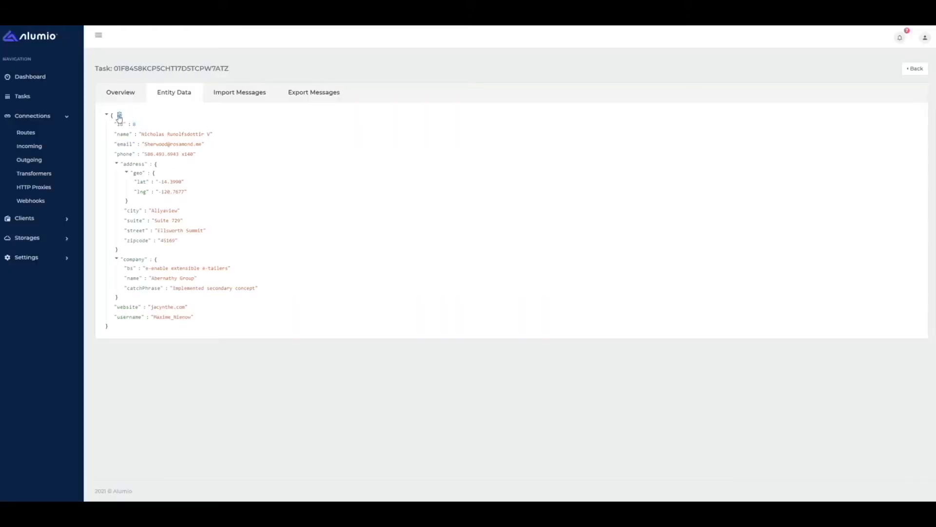
Step: Create a new transformer in Alumio named "Example - Get Posts for User" and paste the copied user JSON as its test input
click(35, 173)
click(741, 68)
click(159, 108)
click(706, 123)
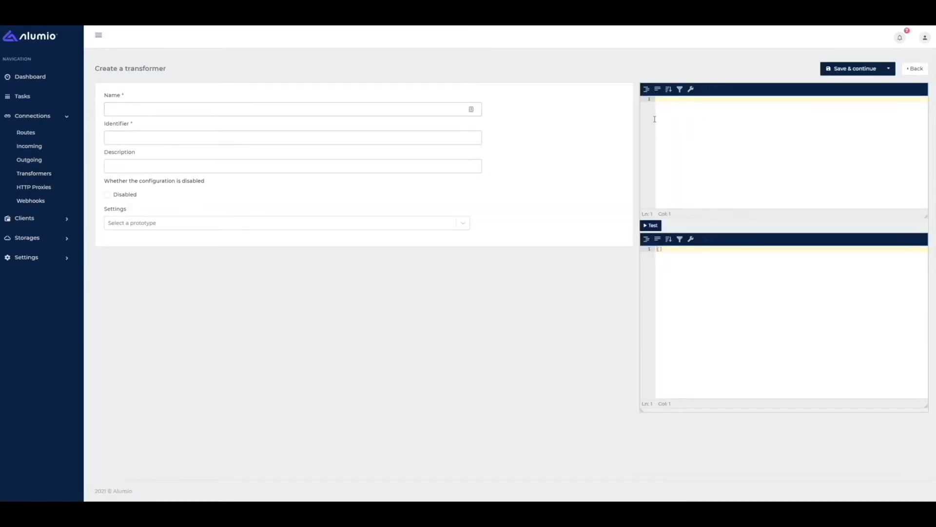
click(181, 109)
text(Example - Get Posts for User)
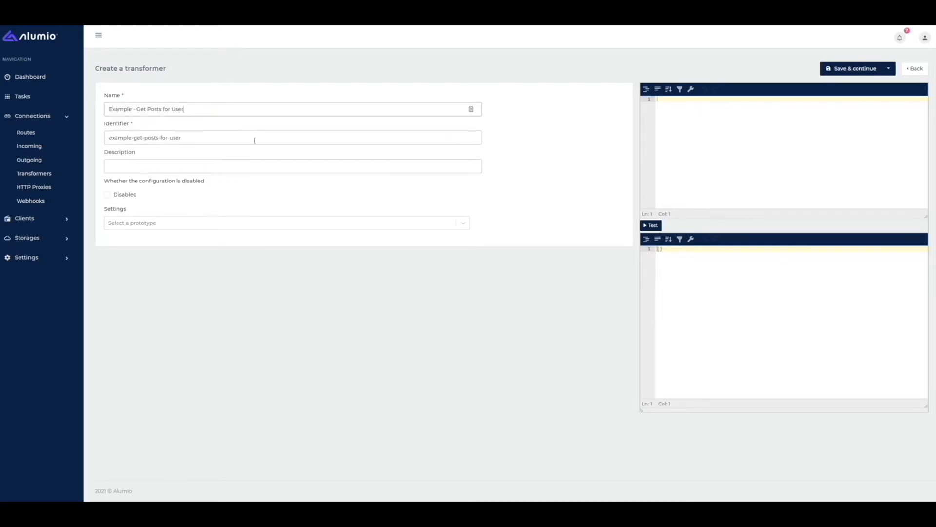
key(ctrl+v)
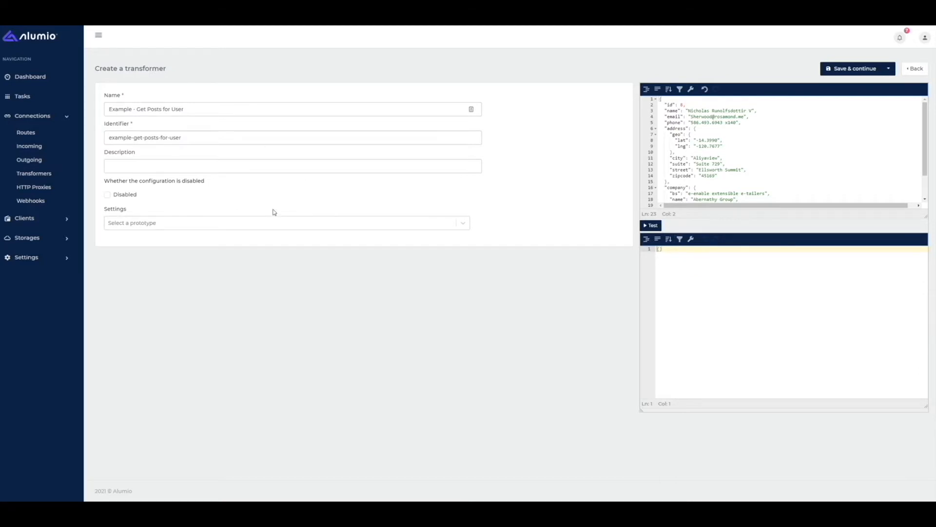
Step: Set the transformer's settings prototype to "Data, transform data using mappers and conditions"
click(248, 221)
text(da)
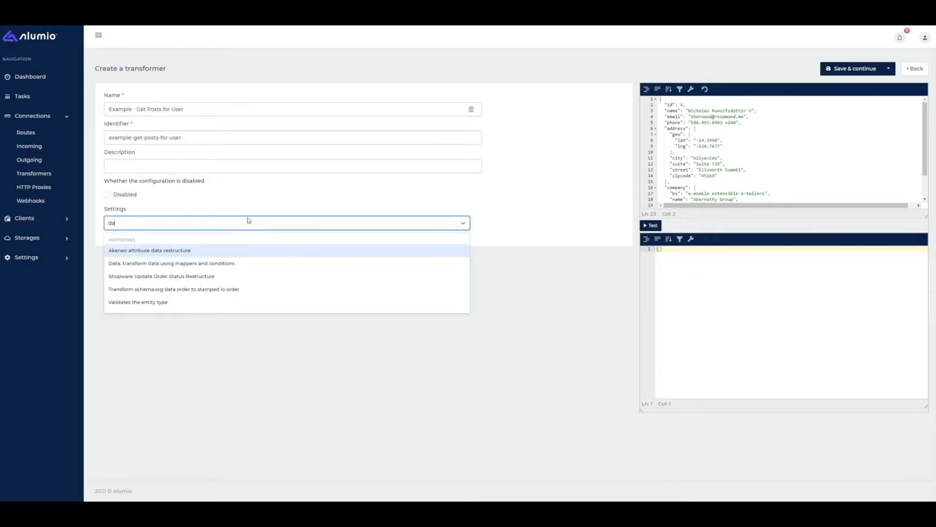
text(ta,)
key(Return)
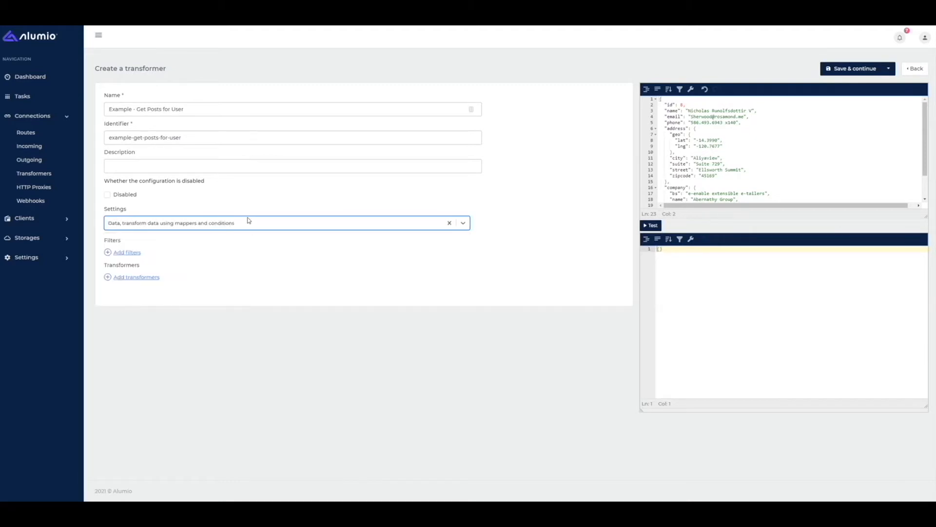
Step: Add a Value condition filter that uses a Key accessor with the key "id"
click(114, 251)
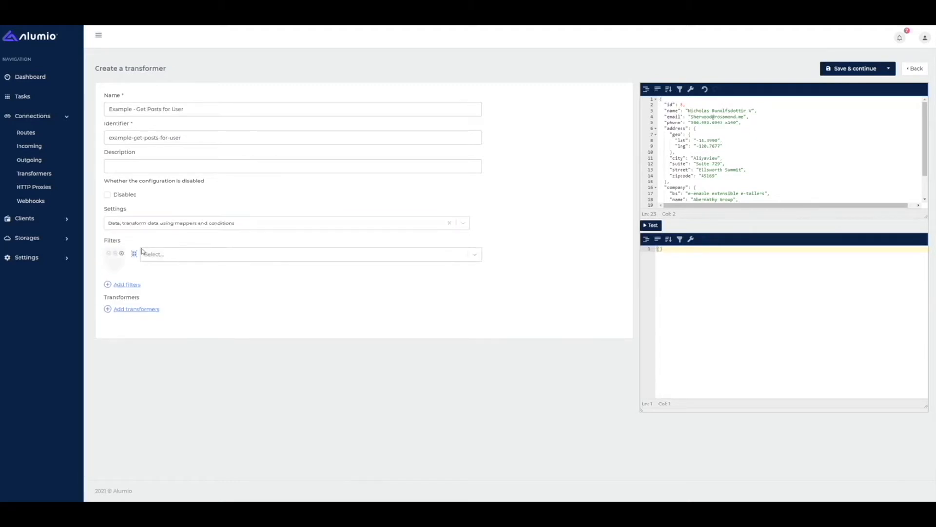
click(168, 258)
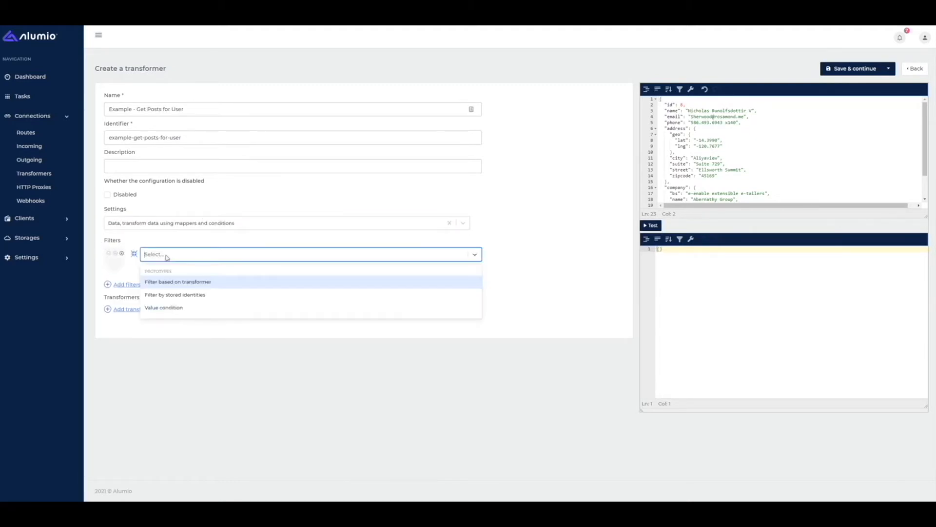
click(149, 308)
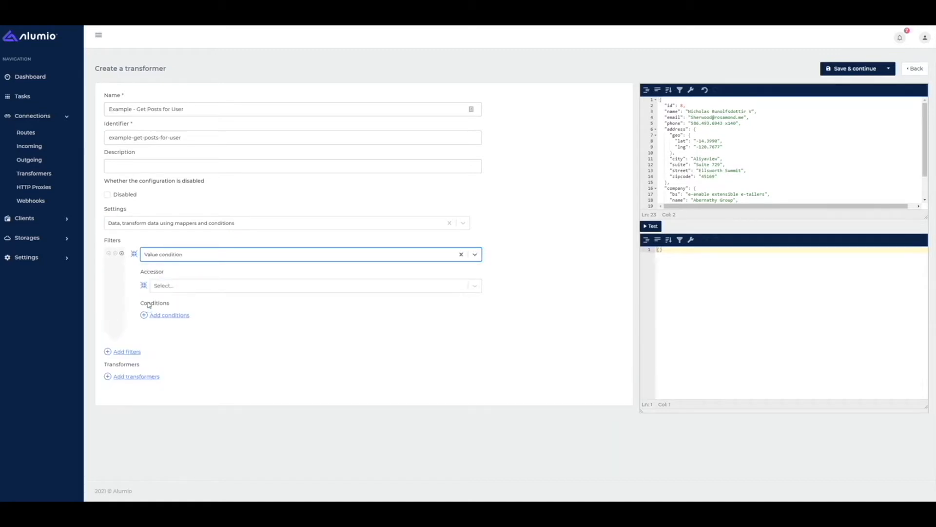
click(159, 287)
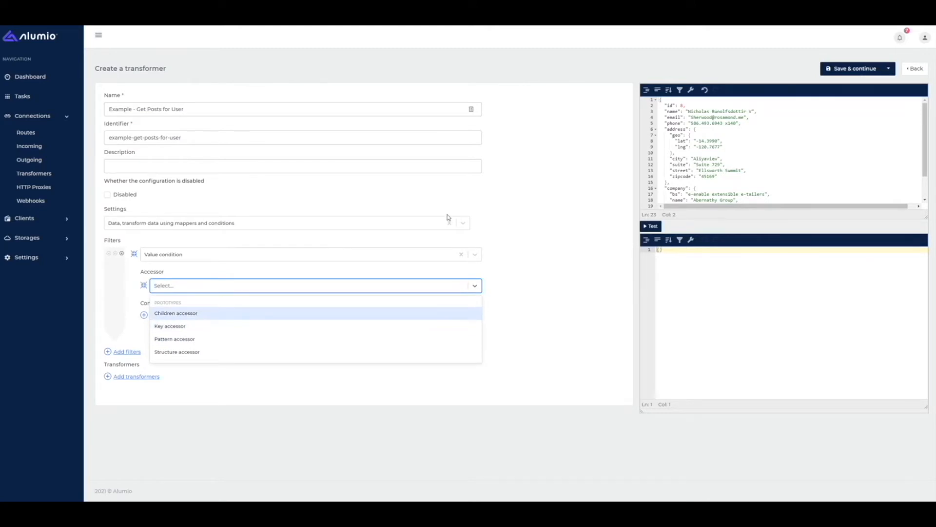
click(190, 326)
click(166, 343)
click(190, 344)
text(id)
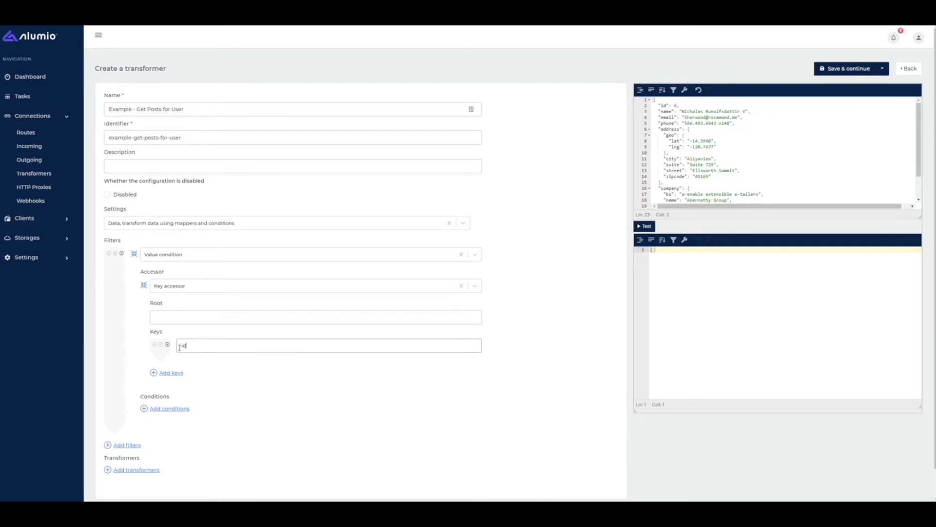
Step: Add an Equals condition to the id filter, comparing with the number 10
drag(144, 396, 193, 414)
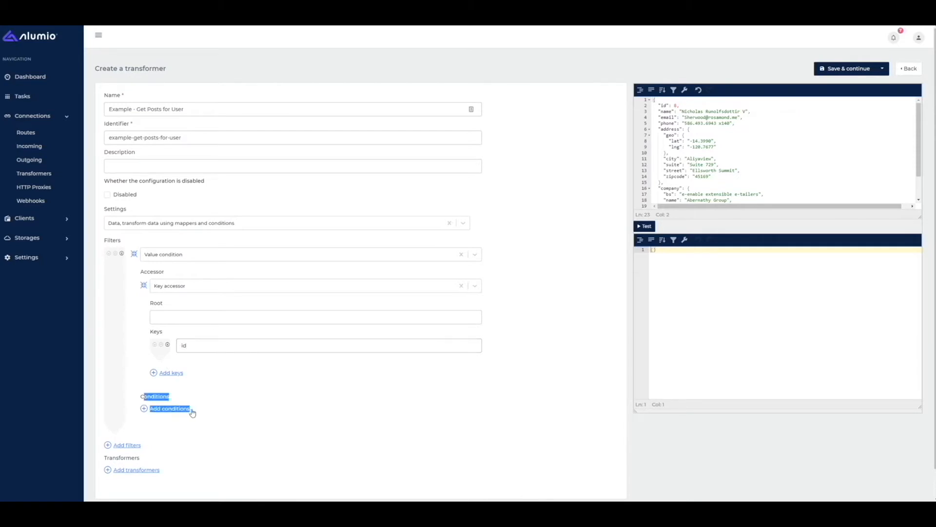
click(181, 410)
click(212, 407)
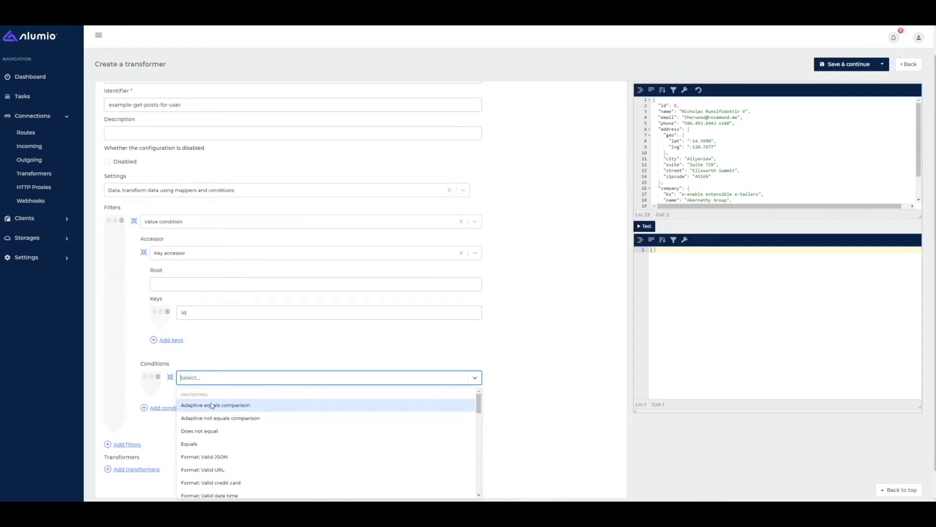
click(193, 443)
click(204, 409)
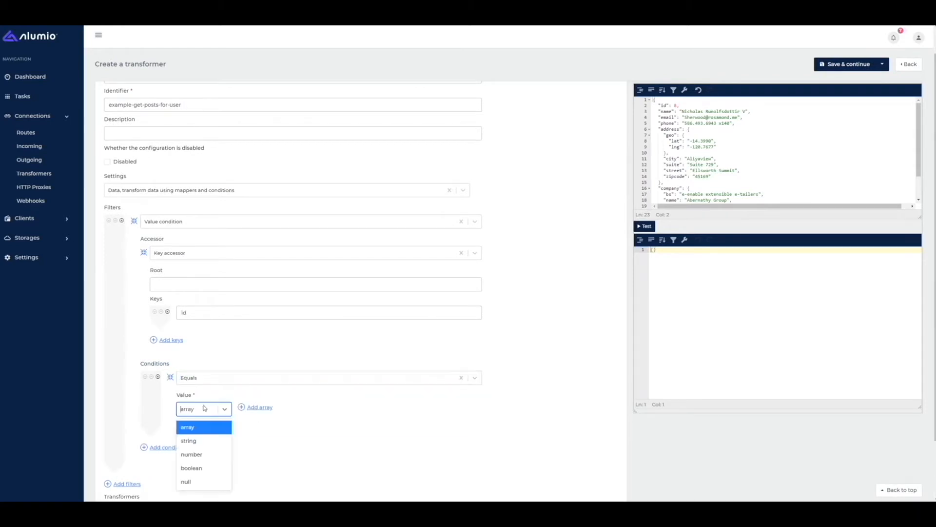
click(191, 454)
click(246, 408)
text(10)
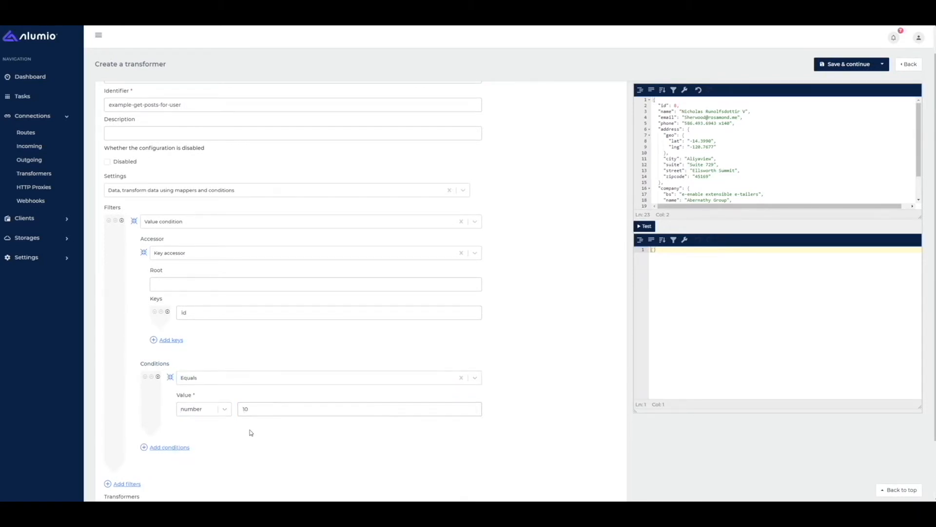
Step: Test the id filter on the sample data, change the sample's id to 10, and run the test again
click(641, 227)
click(659, 256)
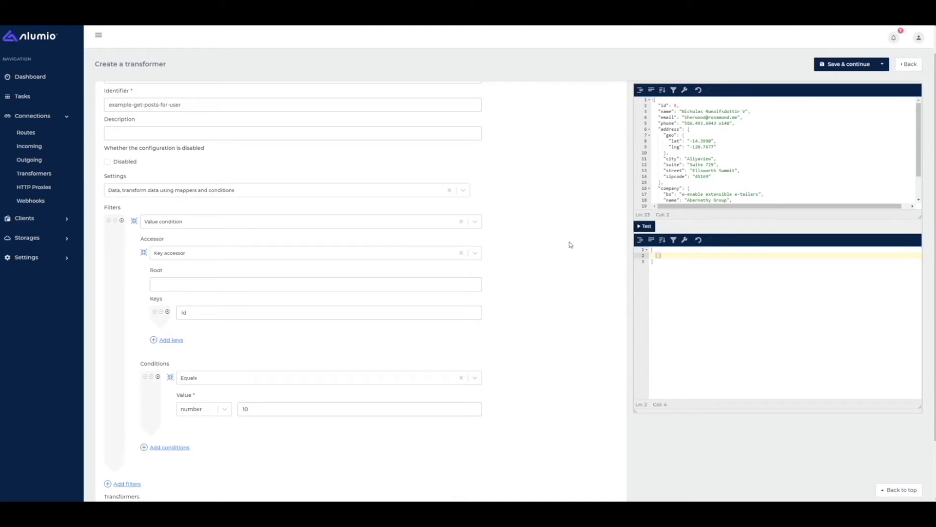
click(675, 105)
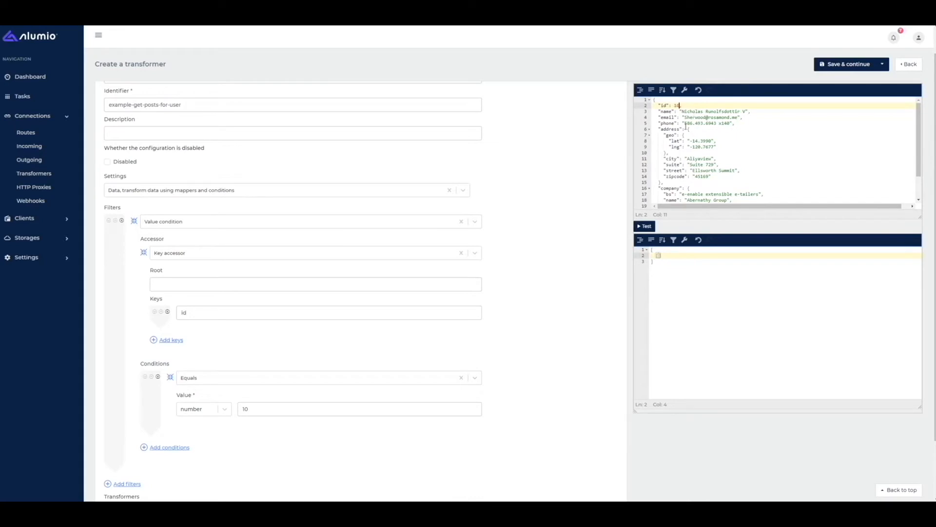
click(646, 227)
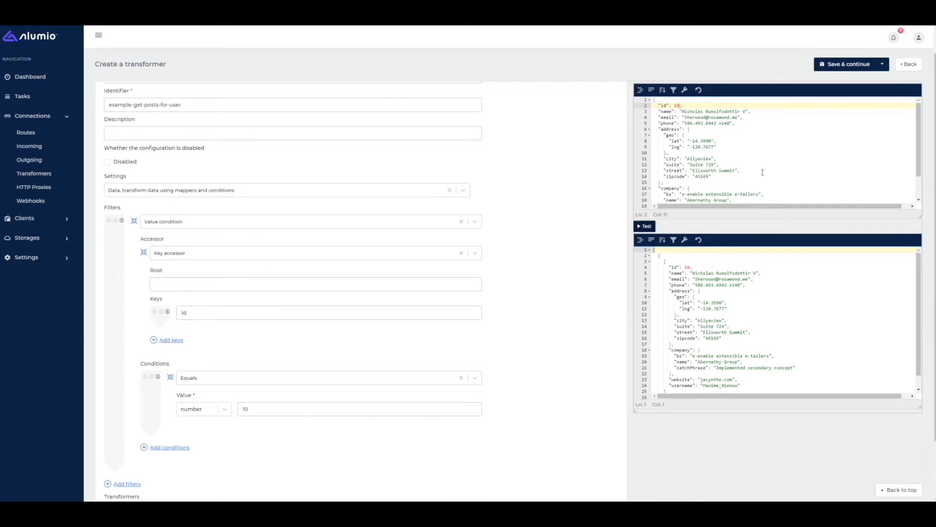
Step: Add a second Value condition filter below the id filter and give it a Pattern accessor
scroll(121, 415, down, 2)
scroll(124, 412, up, 3)
scroll(122, 412, down, 3)
click(156, 385)
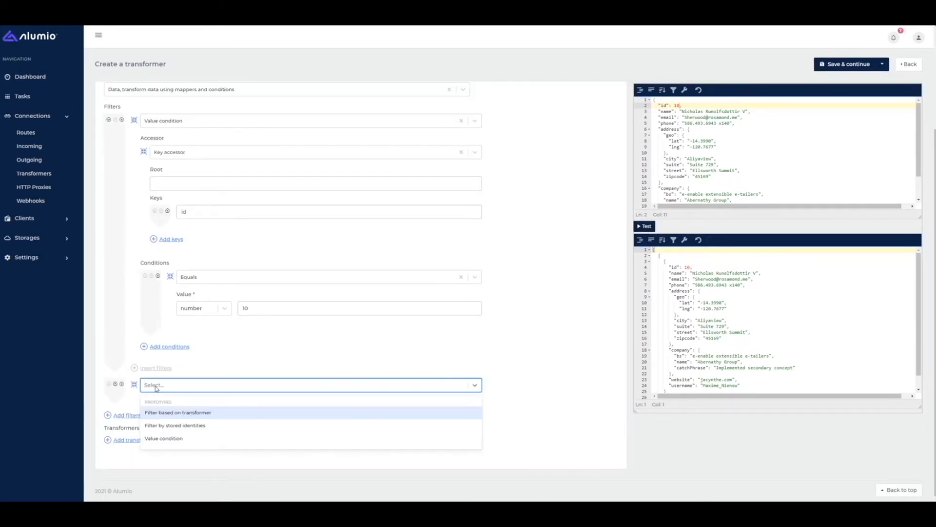
click(164, 438)
click(166, 416)
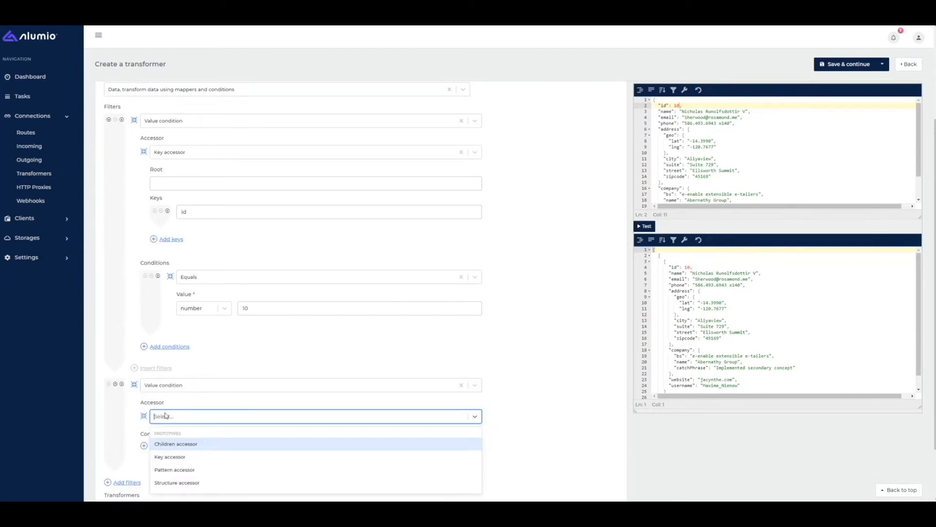
click(164, 470)
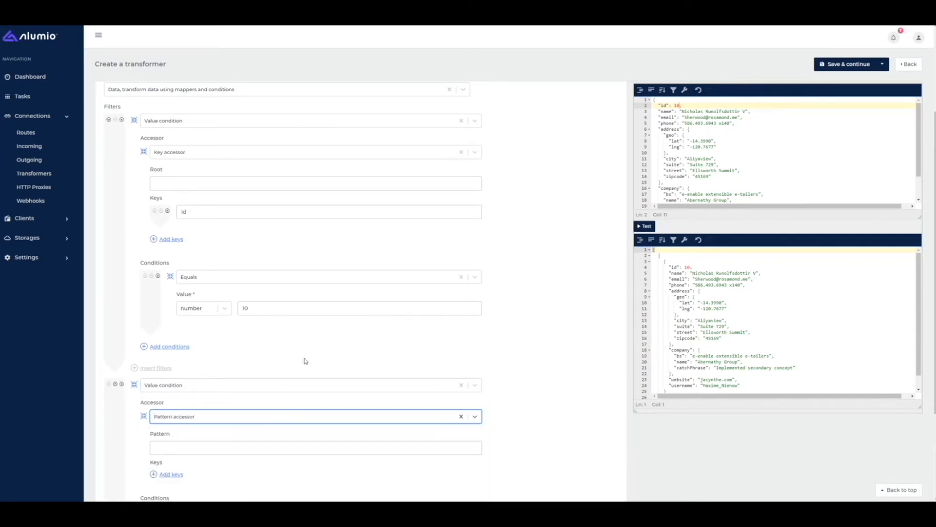
Step: Set the second filter's accessor pattern to "company.name"
scroll(742, 173, down, 2)
scroll(630, 199, down, 1)
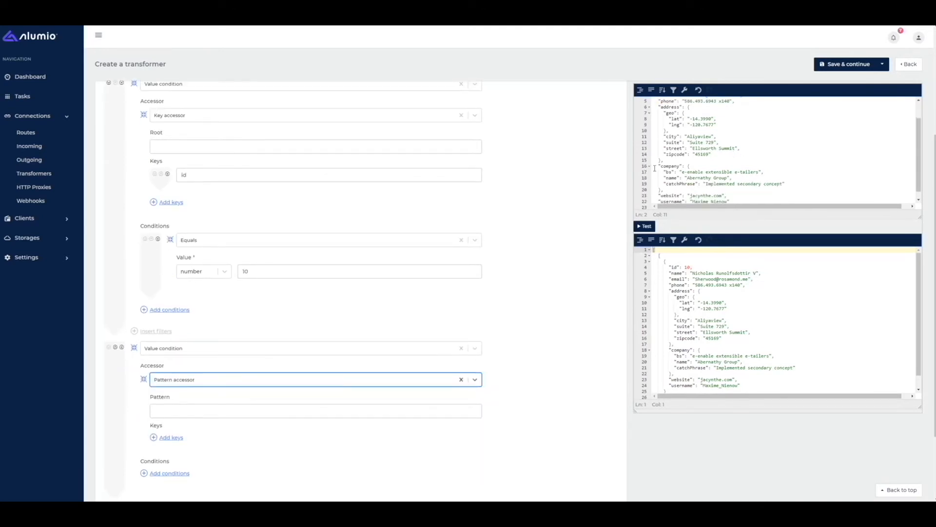
click(195, 410)
text(com.p)
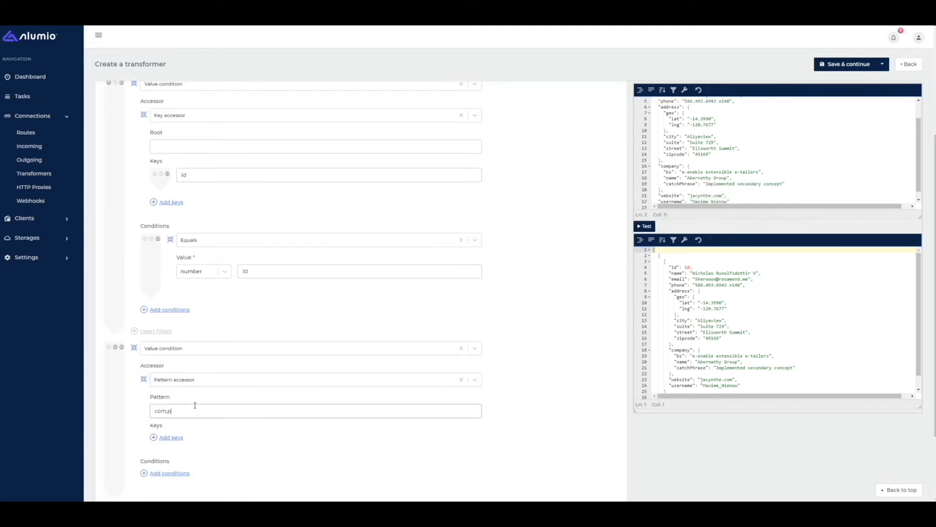
key(BackSpace)
key(BackSpace)
text(pany.name)
Step: Add an Equals condition to the company.name filter, comparing with the string "Foobar"
scroll(207, 390, down, 2)
click(166, 397)
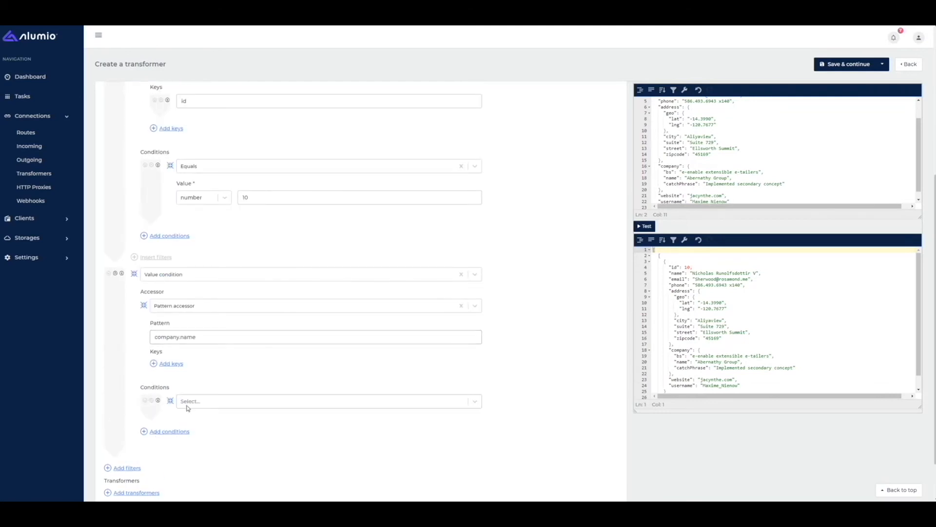
click(193, 397)
click(196, 445)
click(200, 410)
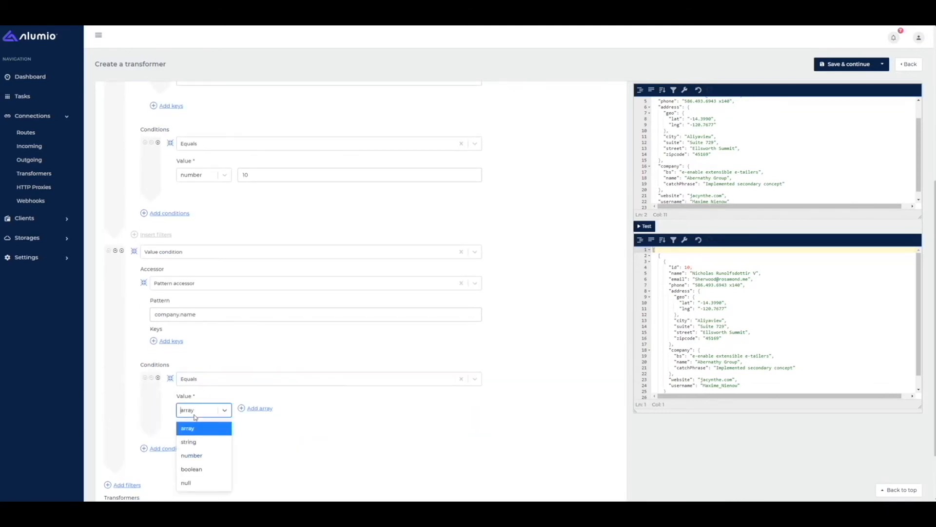
click(190, 441)
click(268, 412)
text(Foot)
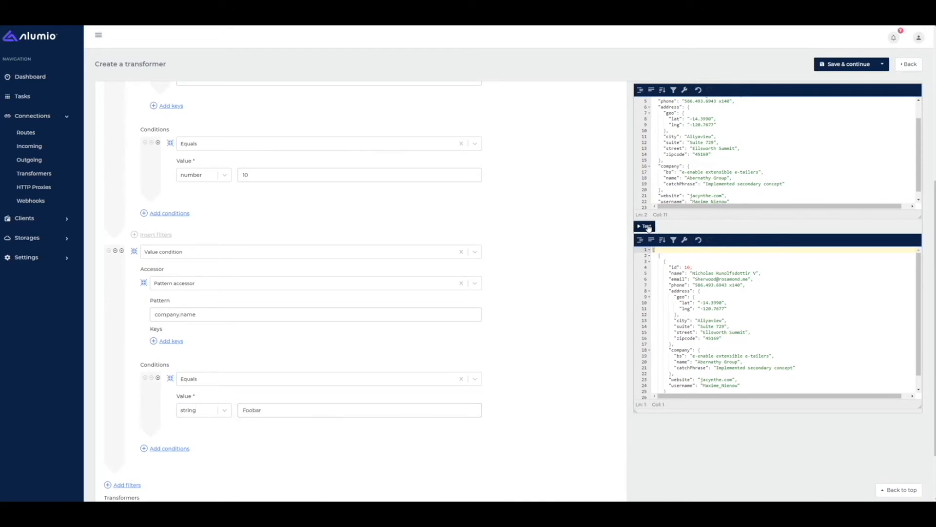
Step: Run the test with both filters and review the id and company.name conditions against the sample data
click(645, 227)
scroll(439, 278, up, 3)
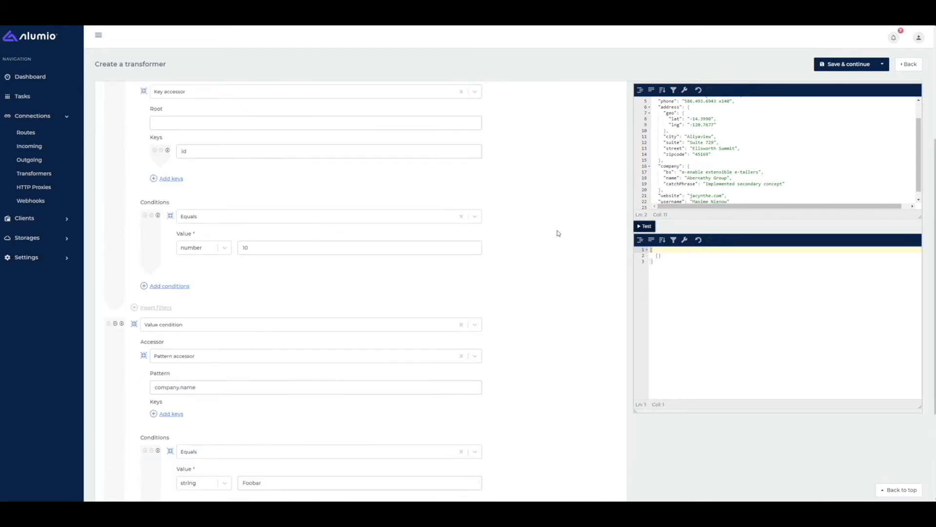
scroll(681, 182, up, 2)
scroll(268, 188, up, 2)
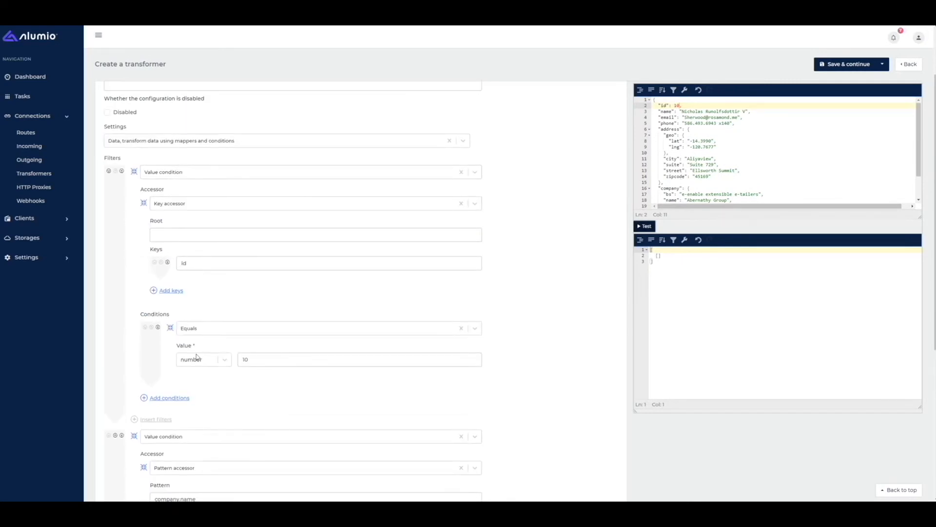
scroll(235, 351, down, 5)
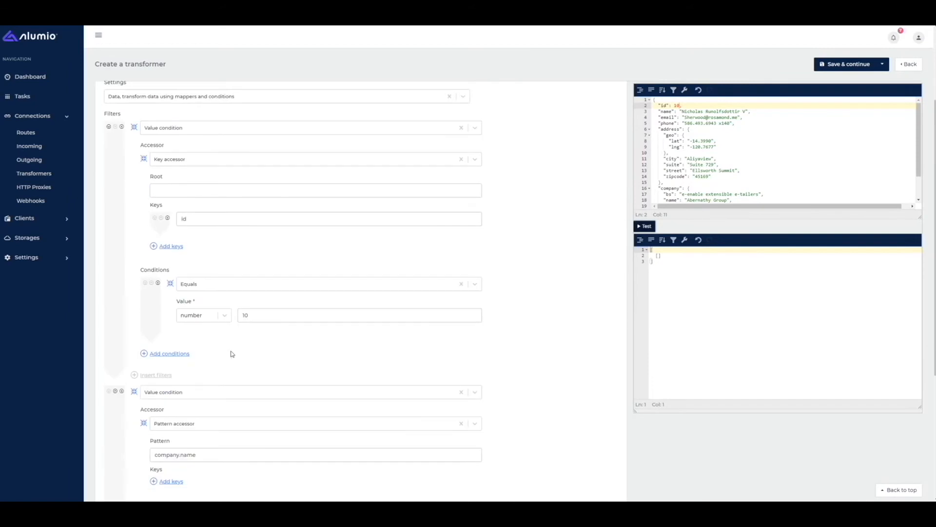
scroll(687, 198, down, 1)
Step: Change the company name in the sample input to "Foobar" and run the test again
mouse_move(684, 179)
mouse_down()
mouse_move(711, 178)
mouse_move(689, 179)
mouse_up()
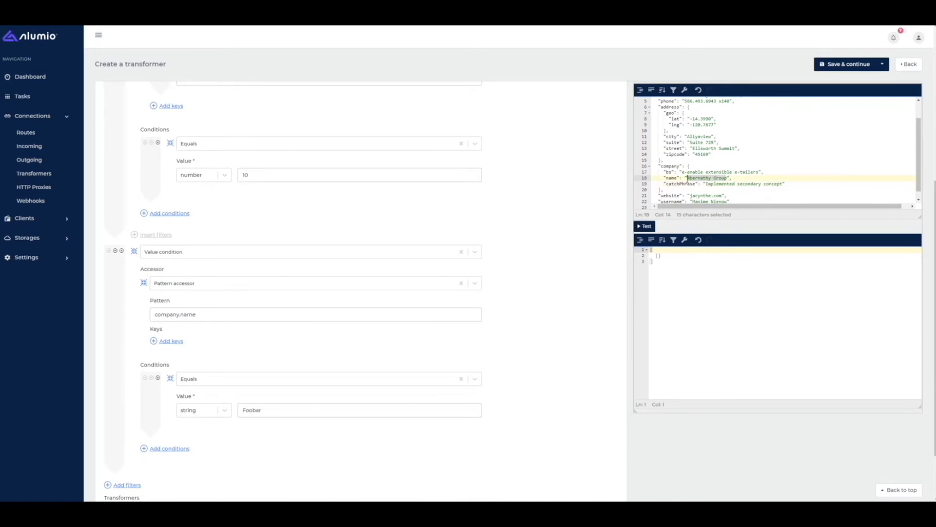
text(Foobar)
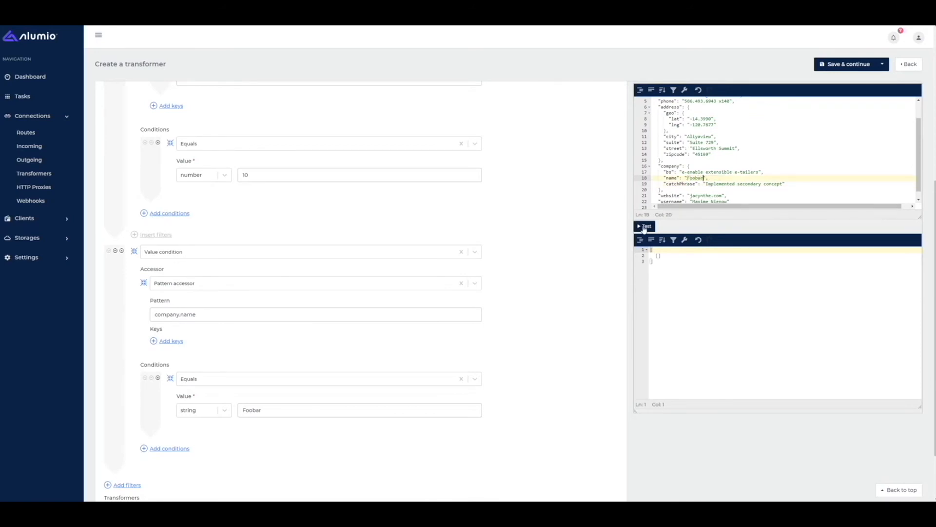
click(644, 227)
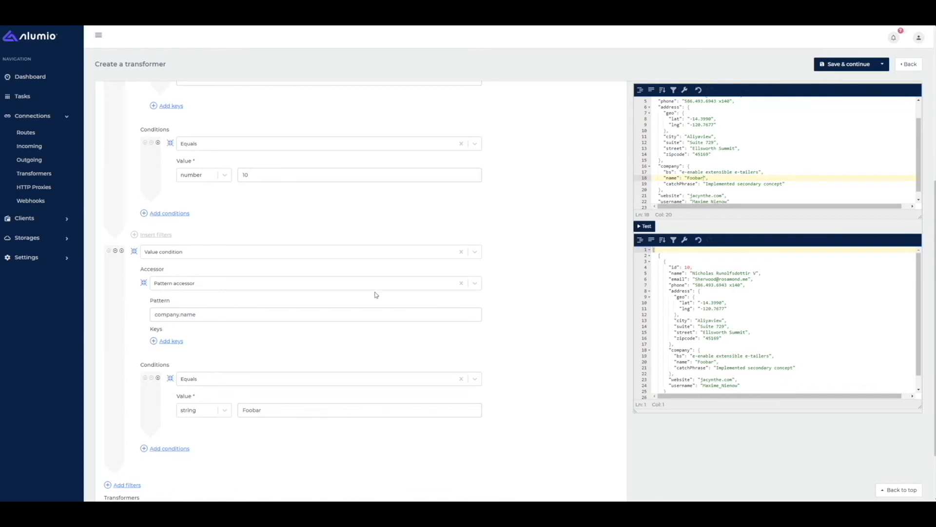
Step: Remove the company.name filter and change the id filter's condition to Logic: And
click(121, 251)
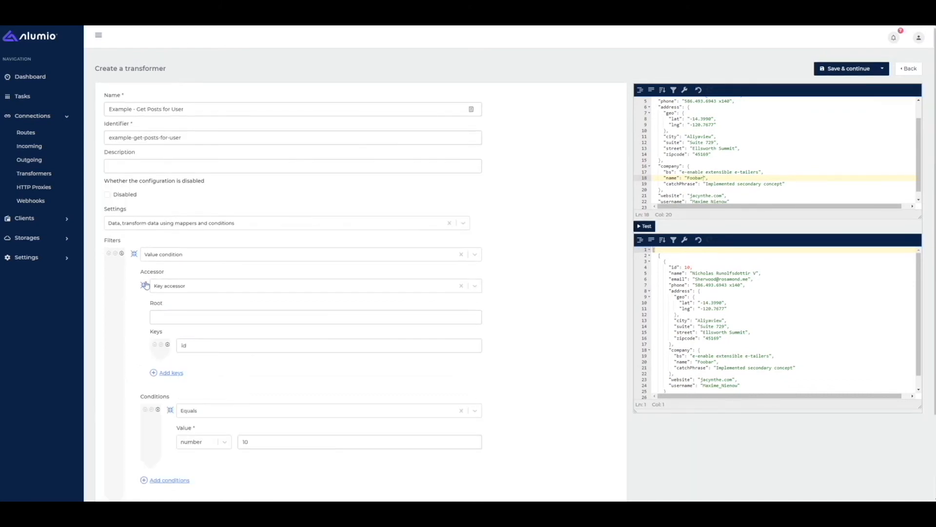
click(195, 311)
text(logic)
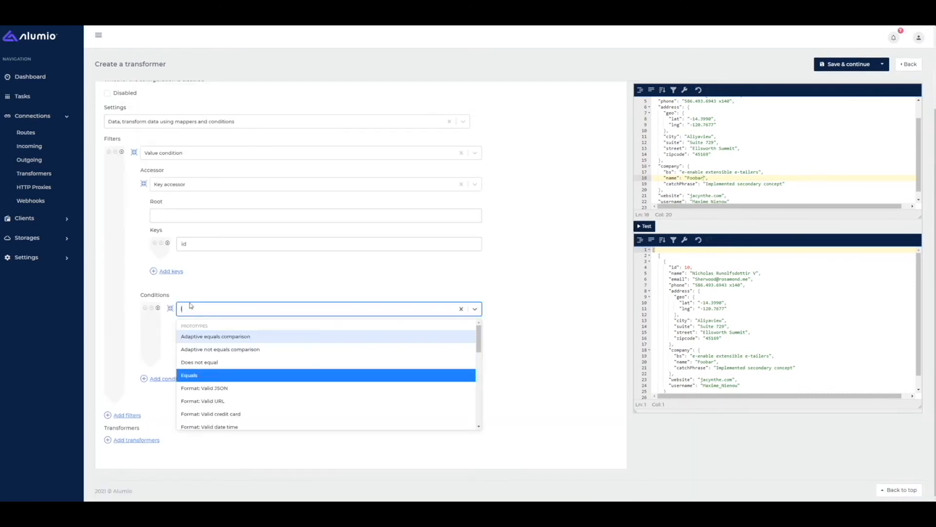
key(Down)
key(Down)
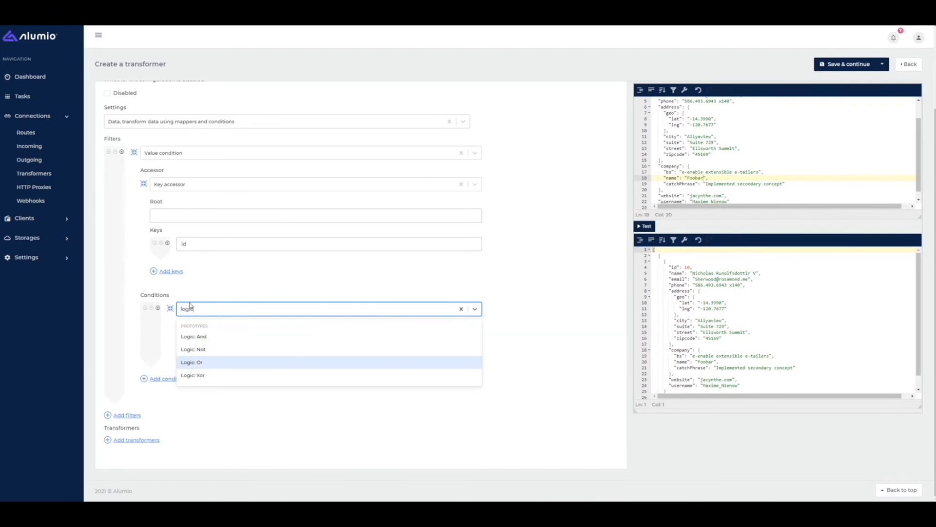
key(Up)
key(Up)
key(Return)
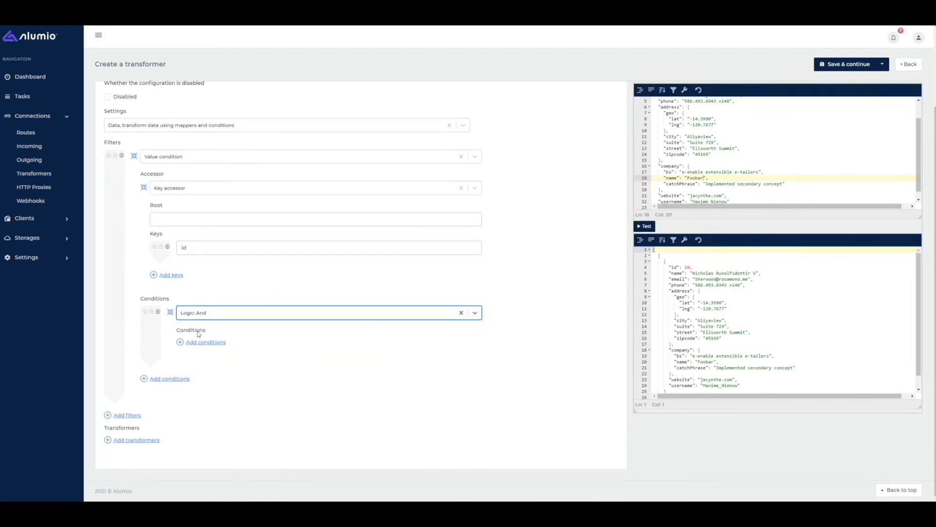
Step: Add a Number: Greater than condition with value 9 inside the Logic: And condition
click(227, 344)
text(gr)
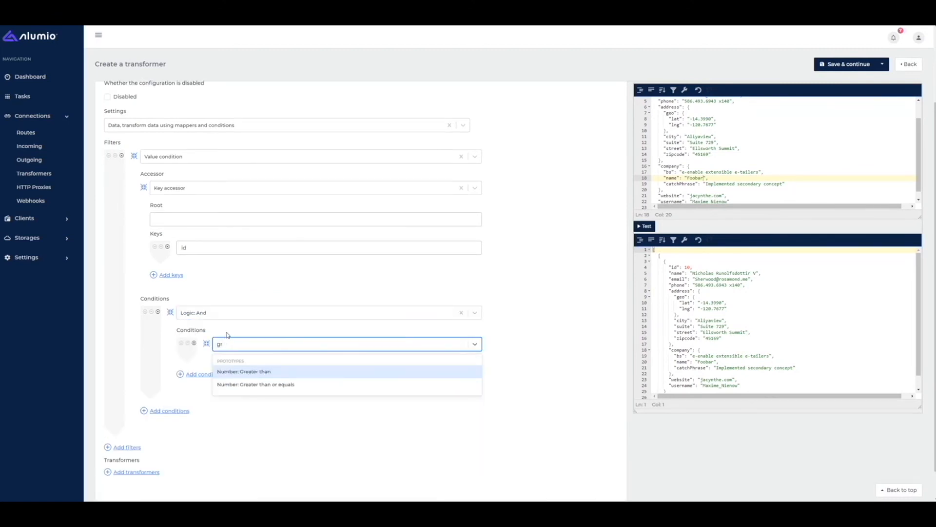
key(Return)
click(237, 375)
text(11)
key(BackSpace)
key(BackSpace)
text(9)
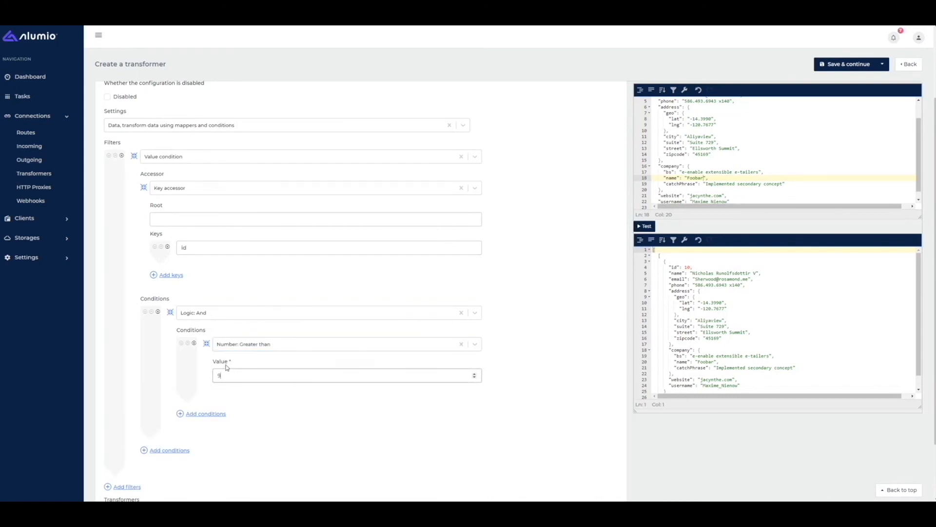
Step: Add a second nested condition, Number: Less than, with value 11 inside the Logic: And condition
click(168, 450)
click(158, 449)
click(192, 414)
click(227, 415)
text(lo)
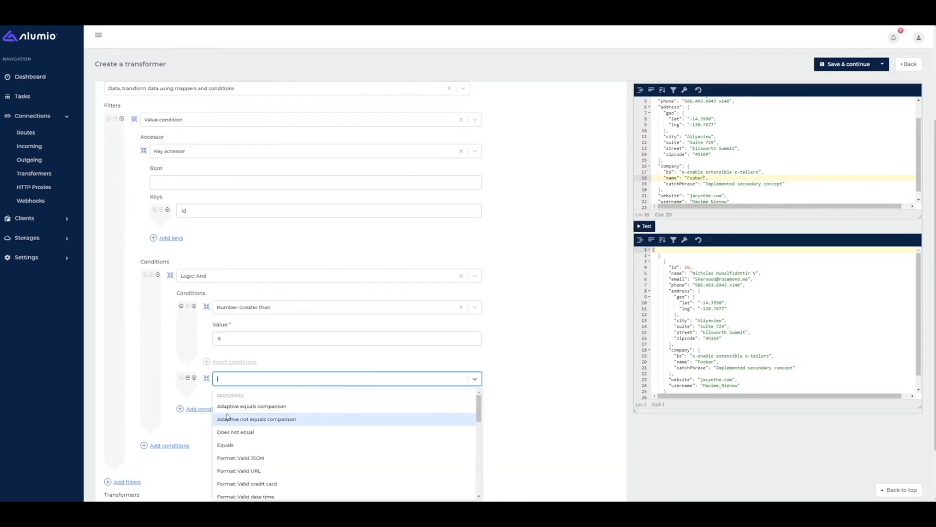
key(BackSpace)
key(BackSpace)
text(less)
key(Return)
click(227, 414)
text(11)
click(563, 327)
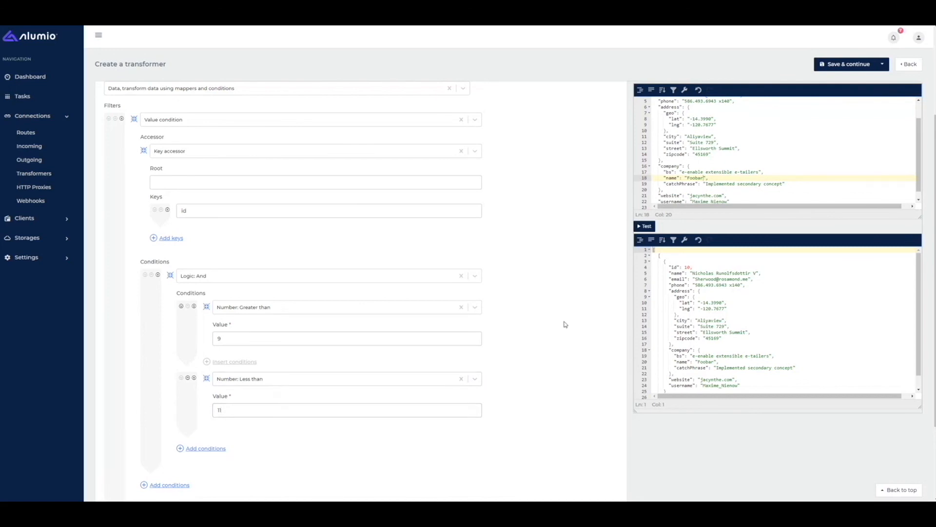
Step: Run the test with the greater-than and less-than conditions and review the output data
click(647, 227)
drag(789, 315, 793, 310)
scroll(542, 274, down, 2)
scroll(712, 135, up, 2)
Step: Change the id in the sample input to 9 and run the test again
scroll(713, 134, up, 1)
double_click(678, 105)
text(9)
click(644, 225)
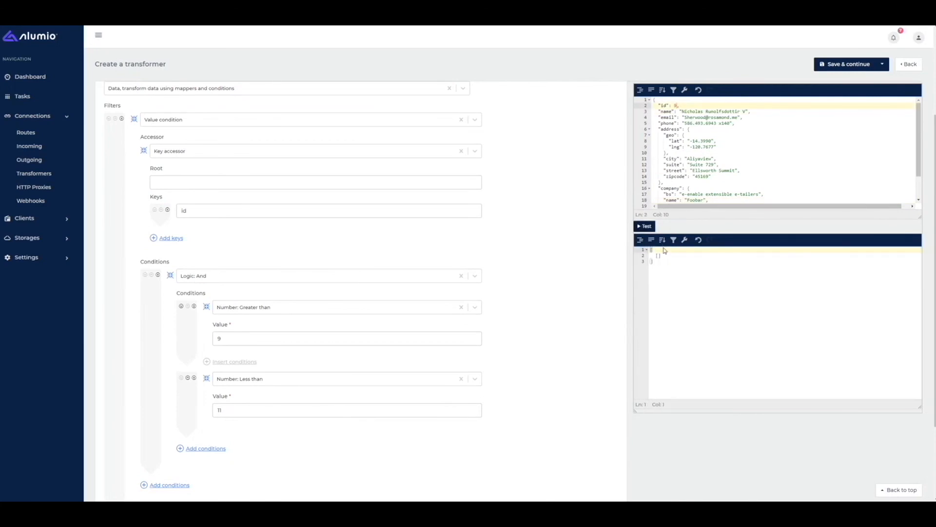